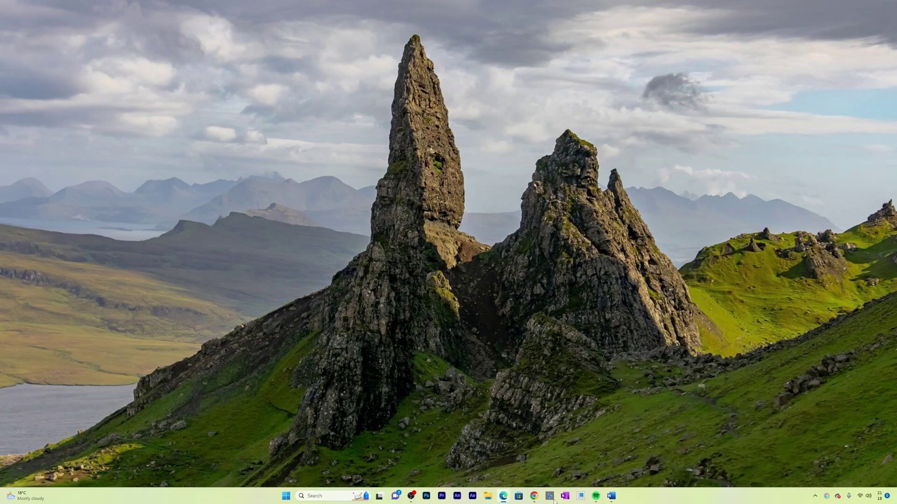
Step: Launch Microsoft Edge by searching 'edge' in the Start menu
{"action": "left_click", "coordinate": [291, 494]}
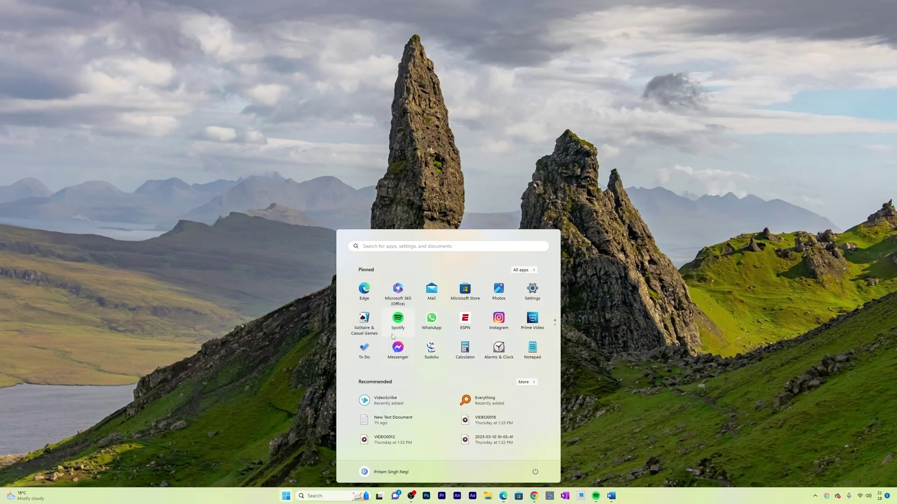
{"action": "type", "text": "edge"}
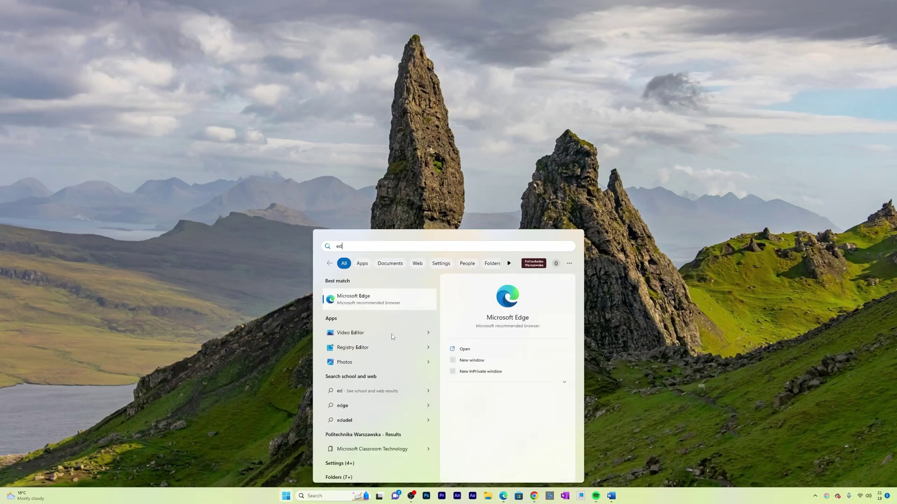
{"action": "left_click", "coordinate": [357, 307]}
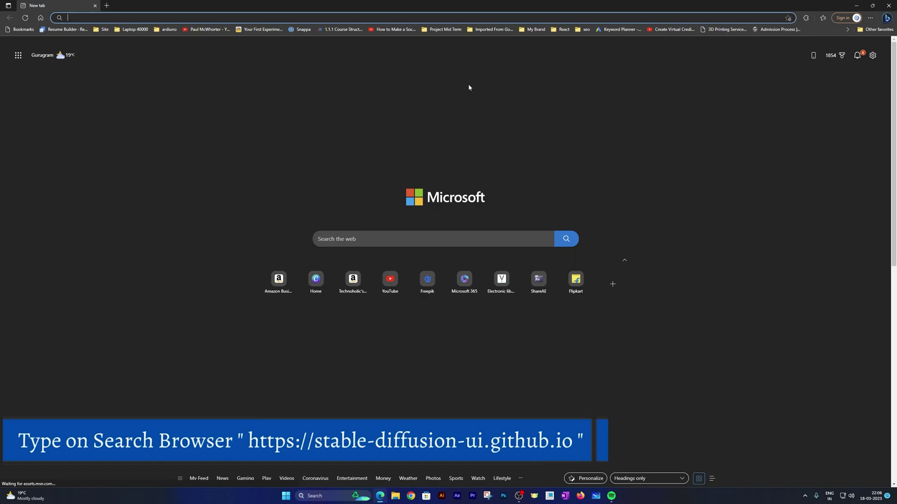
{"action": "type", "text": "https://stable-diffusion-ui.github.io/"}
{"action": "key", "text": "Return"}
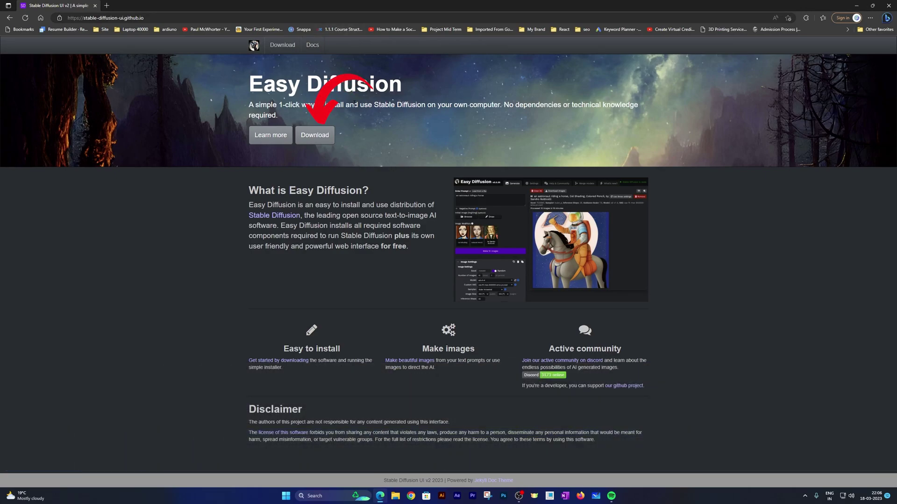
Step: Download Easy-Diffusion-Windows.exe, then highlight the GPU, Use CPU, 8GB RAM and 20GB disk requirements
{"action": "left_click", "coordinate": [318, 135]}
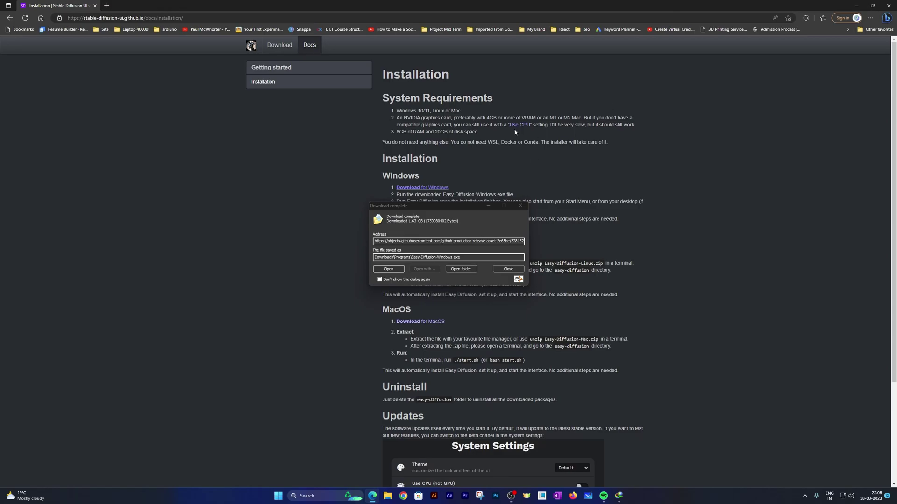
{"action": "left_click_drag", "start_coordinate": [454, 125], "coordinate": [511, 120]}
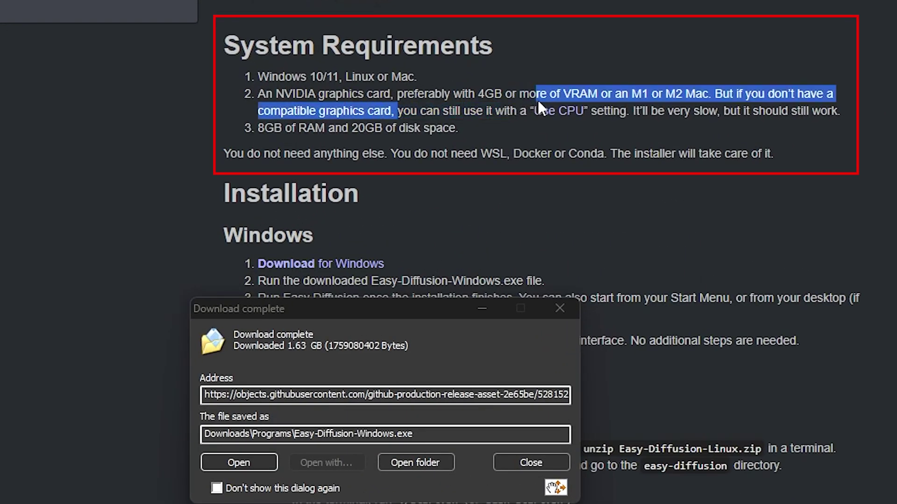
{"action": "left_click_drag", "start_coordinate": [398, 111], "coordinate": [597, 111]}
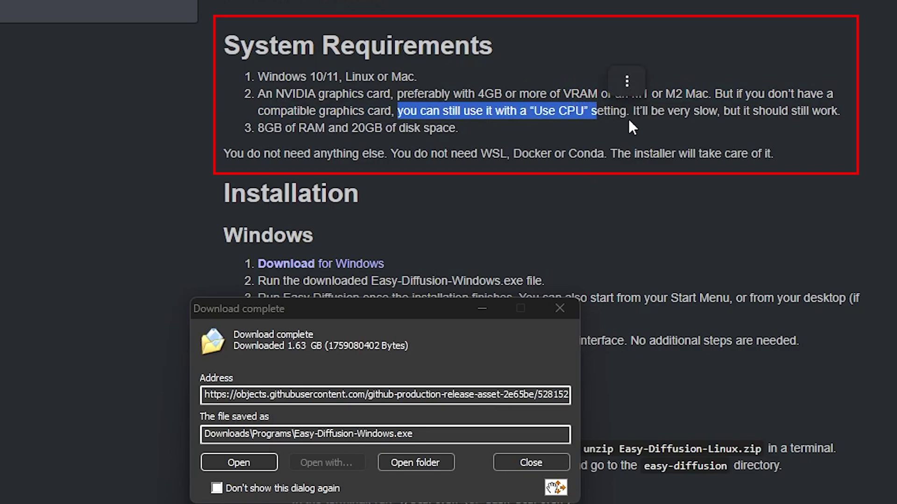
{"action": "left_click", "coordinate": [669, 144]}
{"action": "left_click_drag", "start_coordinate": [433, 111], "coordinate": [708, 117]}
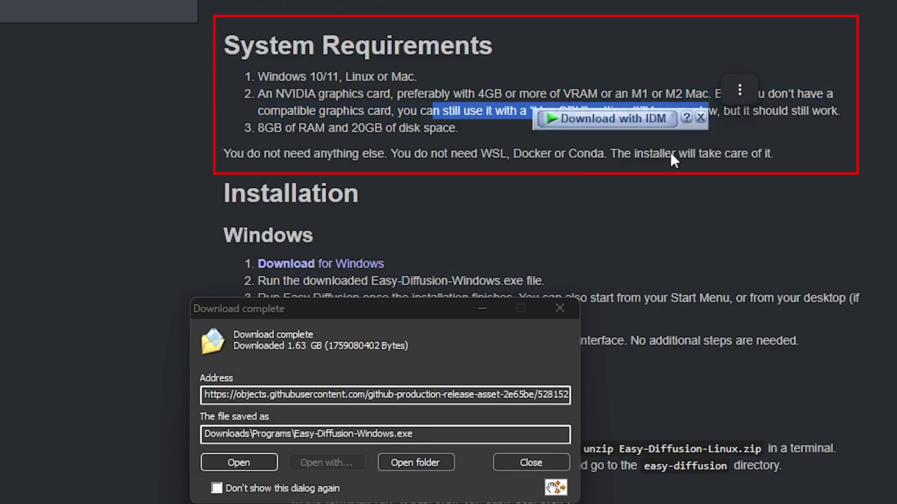
{"action": "left_click", "coordinate": [534, 159]}
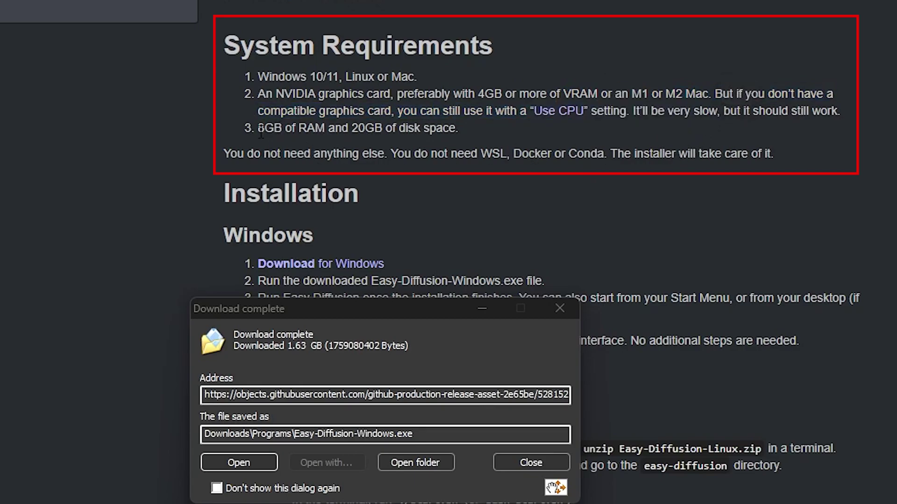
{"action": "left_click_drag", "start_coordinate": [266, 131], "coordinate": [473, 130]}
Step: Run the downloaded installer, accept the license, and install Easy Diffusion 2.5 to the default location
{"action": "left_click", "coordinate": [477, 129]}
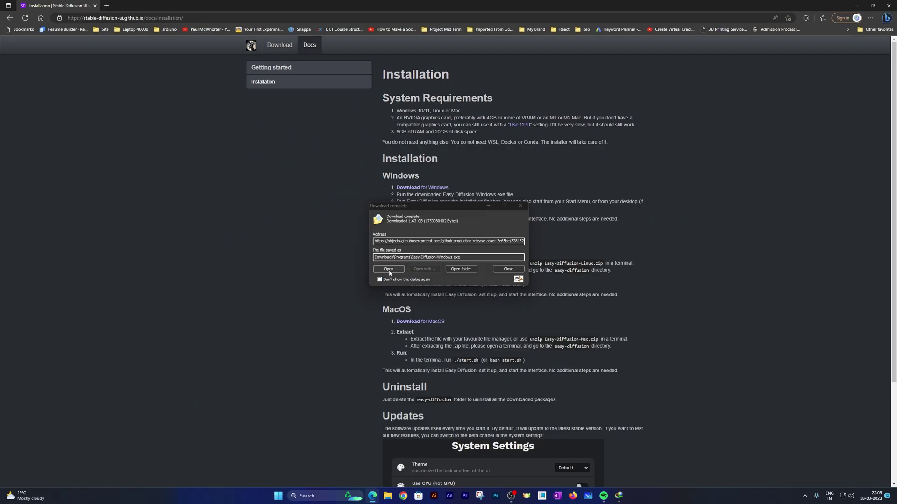
{"action": "left_click", "coordinate": [238, 462]}
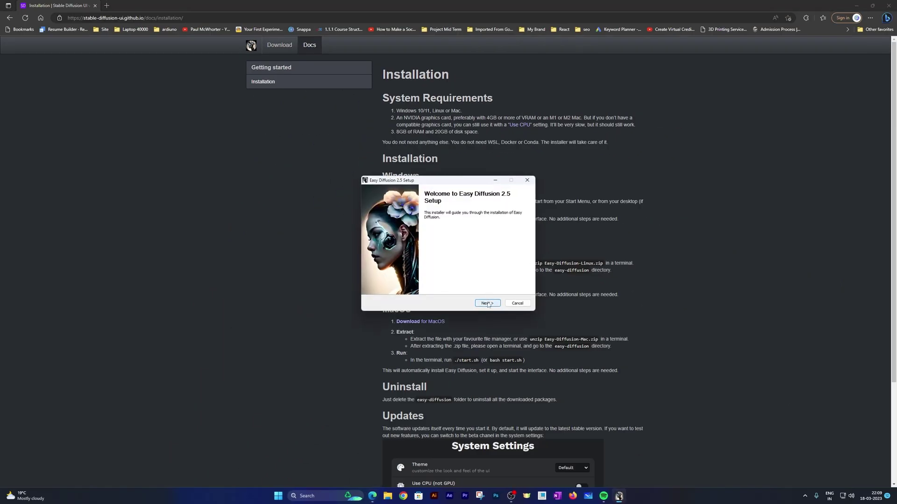
{"action": "left_click", "coordinate": [487, 303]}
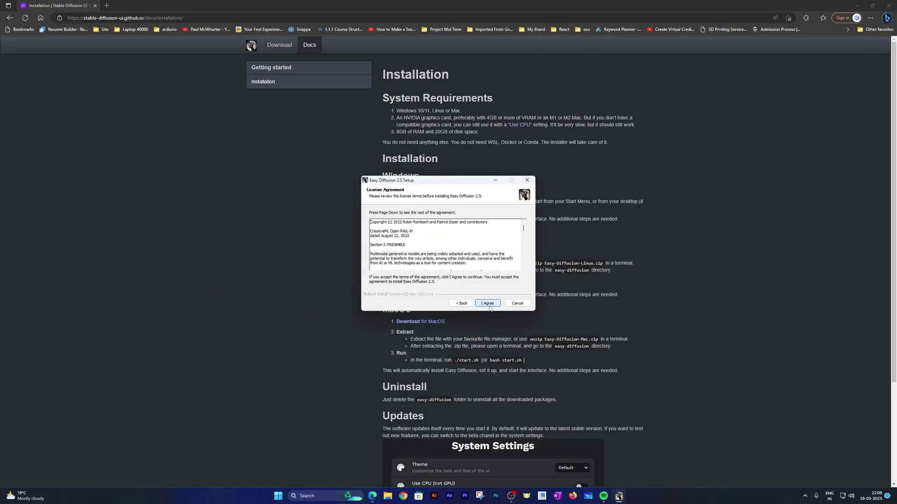
{"action": "left_click", "coordinate": [491, 305]}
{"action": "left_click", "coordinate": [487, 304]}
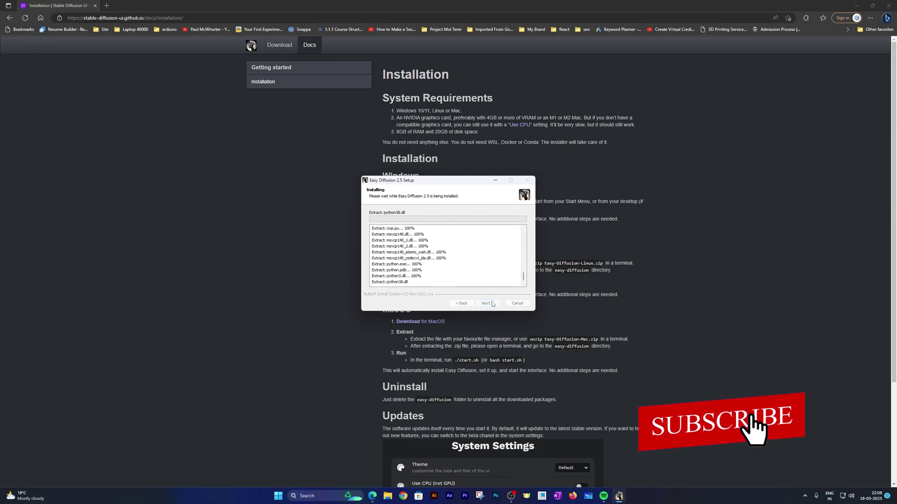
{"action": "left_click_drag", "start_coordinate": [412, 184], "coordinate": [255, 180]}
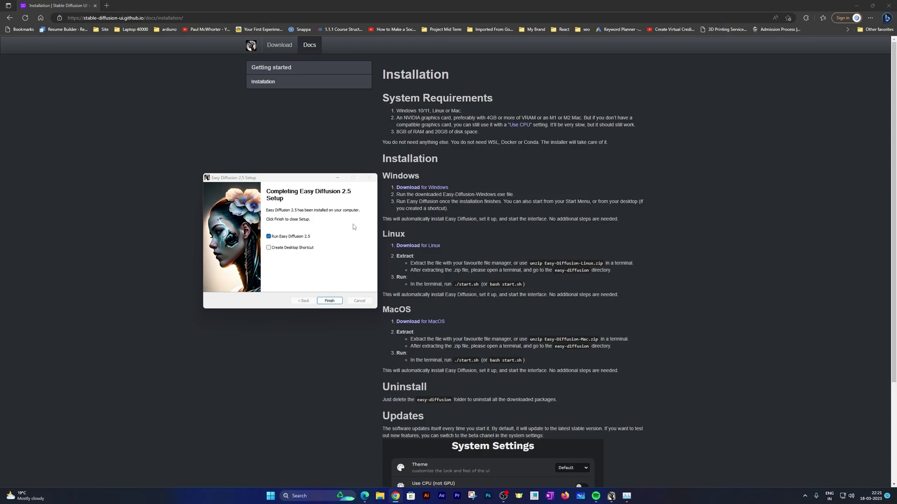
Step: Finish setup to launch Easy Diffusion, then review the Use CPU and network availability settings
{"action": "left_click", "coordinate": [330, 301]}
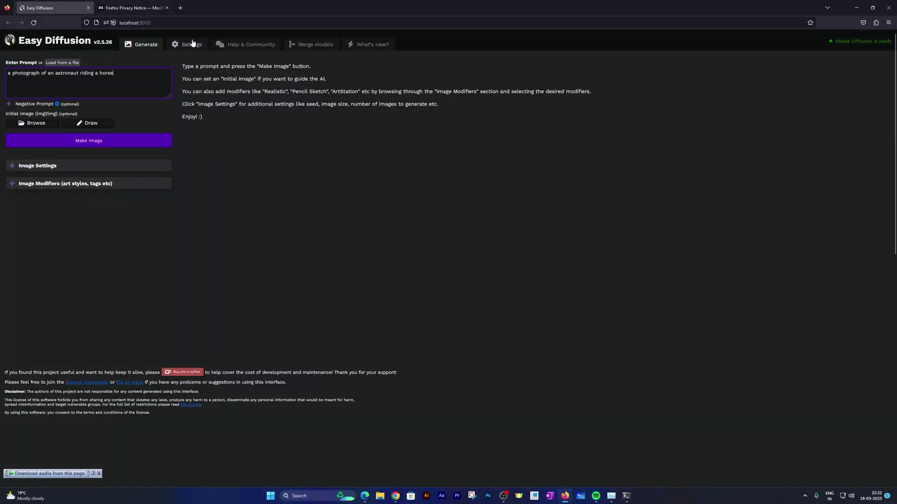
{"action": "left_click", "coordinate": [190, 44]}
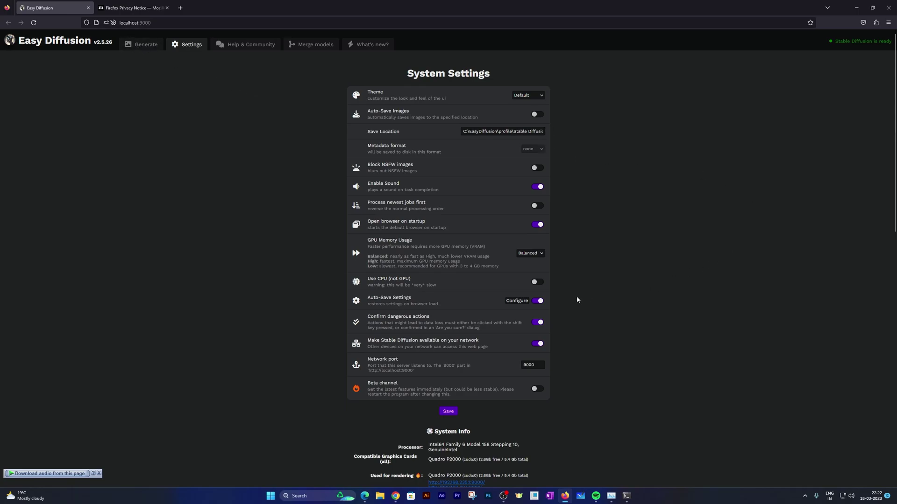
{"action": "left_click", "coordinate": [535, 282]}
{"action": "left_click_drag", "start_coordinate": [406, 346], "coordinate": [460, 346]}
{"action": "left_click", "coordinate": [460, 346]}
Step: Check the Model A and Model B lists on Merge models, then go back to Generate
{"action": "left_click", "coordinate": [308, 47]}
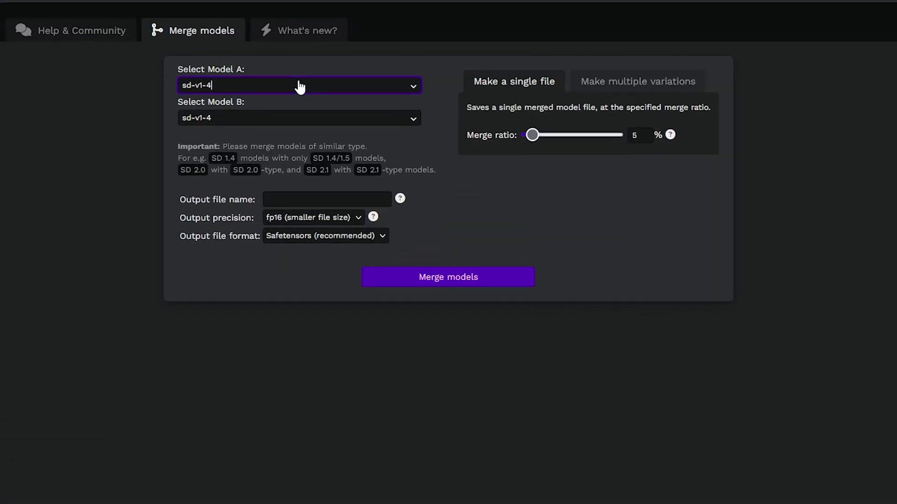
{"action": "left_click", "coordinate": [368, 74]}
{"action": "left_click", "coordinate": [411, 120]}
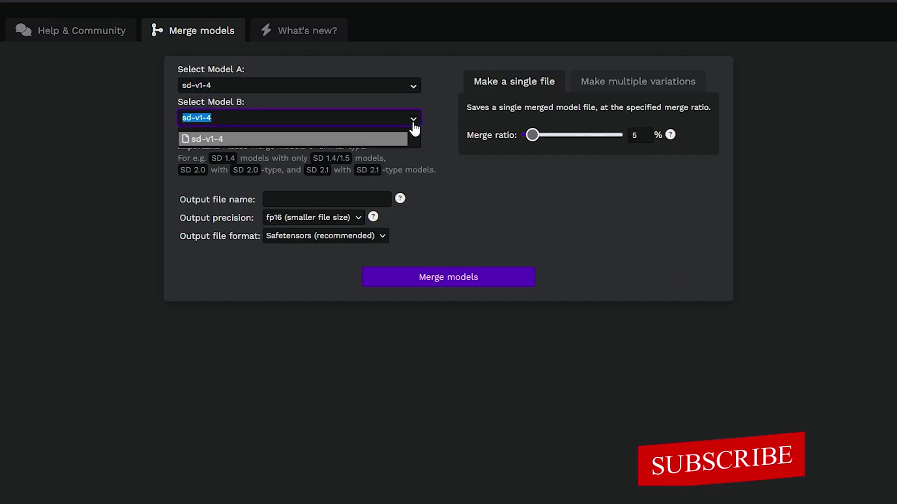
{"action": "left_click", "coordinate": [600, 44]}
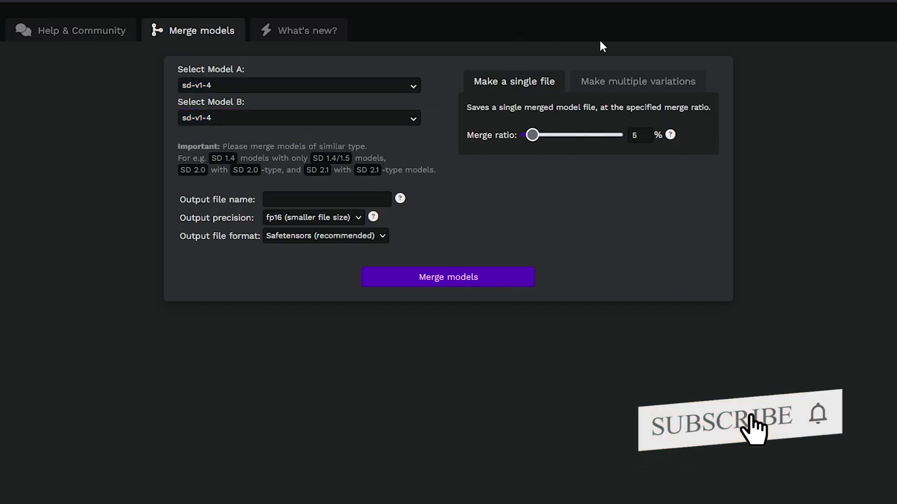
{"action": "left_click_drag", "start_coordinate": [601, 44], "coordinate": [261, 236]}
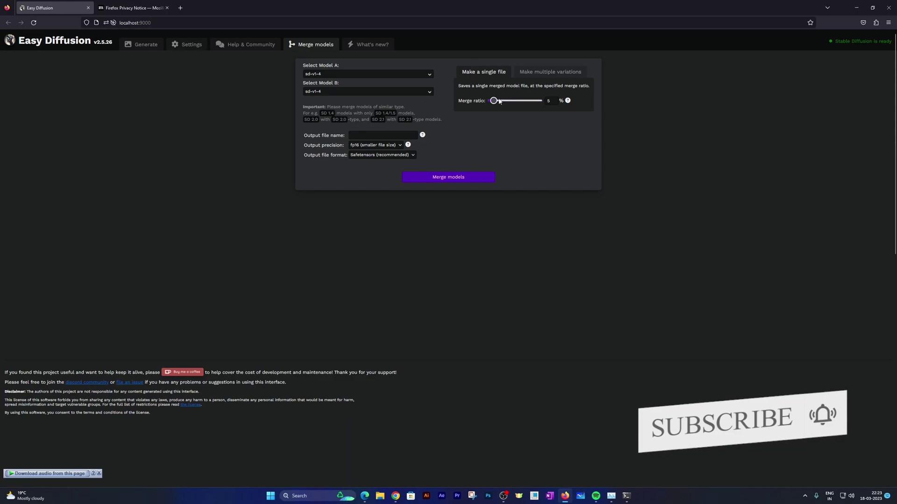
{"action": "left_click", "coordinate": [144, 48]}
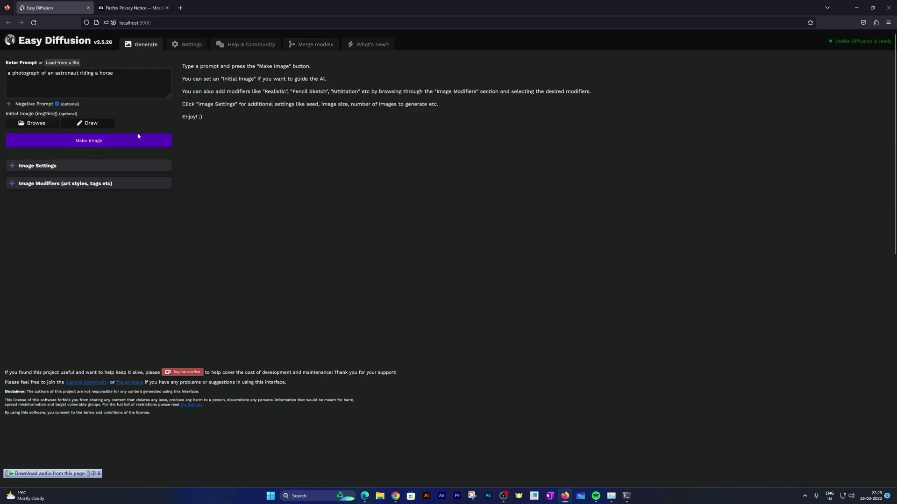
Step: Render a 512 x 512 image from 'a photograph of an astronaut riding a horse'
{"action": "left_click", "coordinate": [94, 142]}
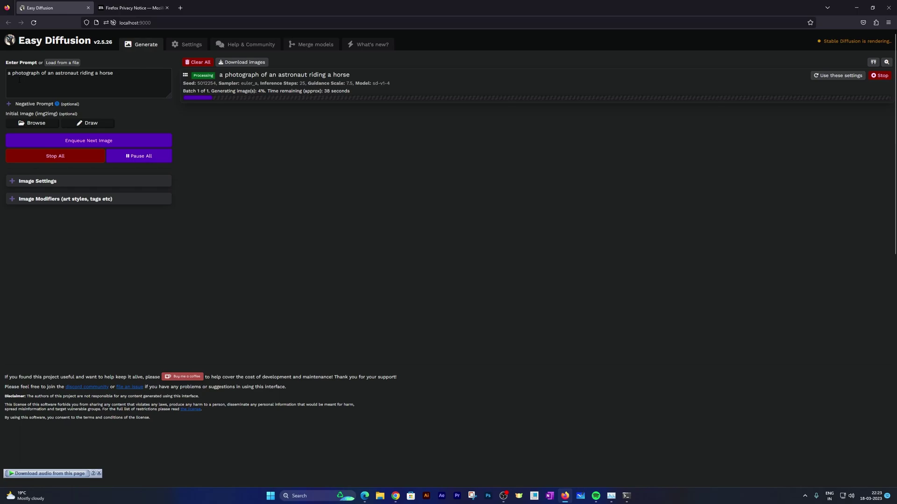
{"action": "left_click_drag", "start_coordinate": [27, 73], "coordinate": [113, 73]}
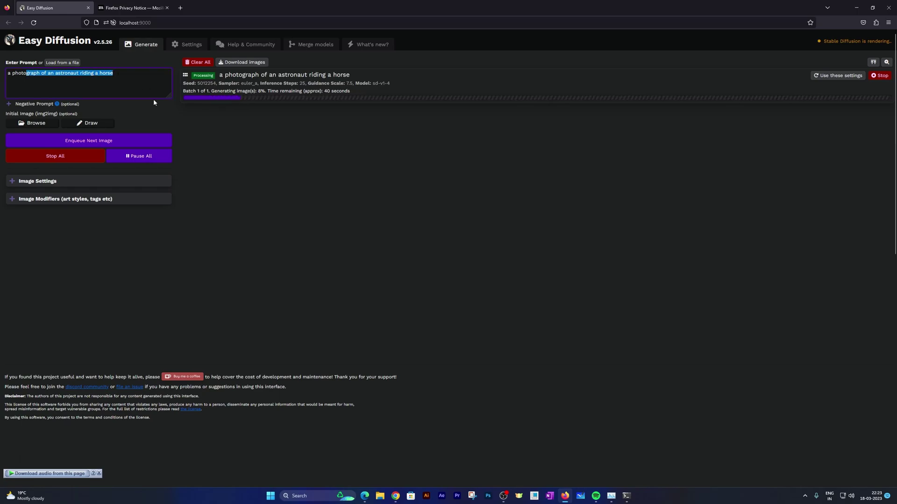
{"action": "left_click", "coordinate": [137, 77]}
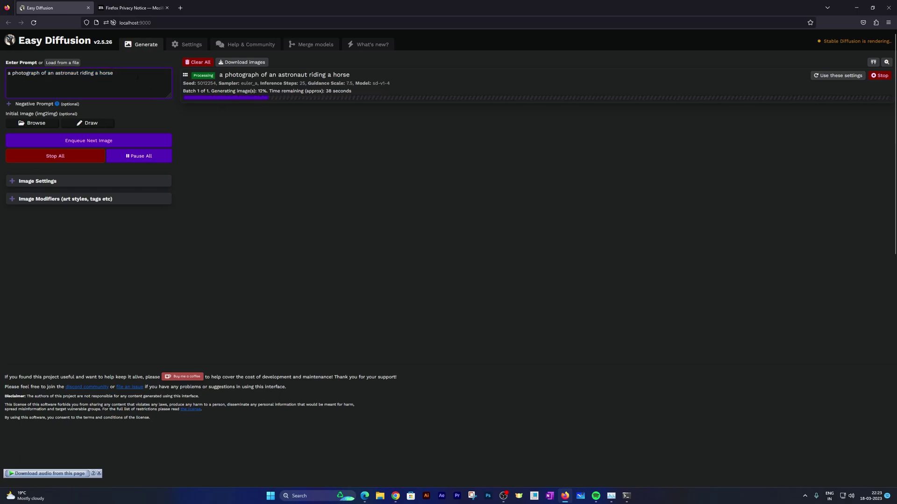
{"action": "key", "text": "ctrl+a"}
{"action": "left_click", "coordinate": [121, 74]}
{"action": "left_click_drag", "start_coordinate": [121, 73], "coordinate": [12, 73]}
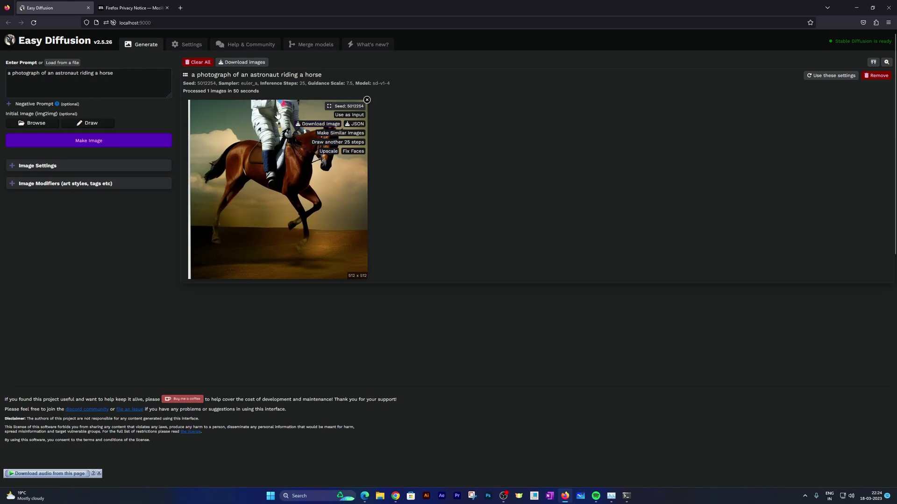
{"action": "mouse_move", "coordinate": [223, 142]}
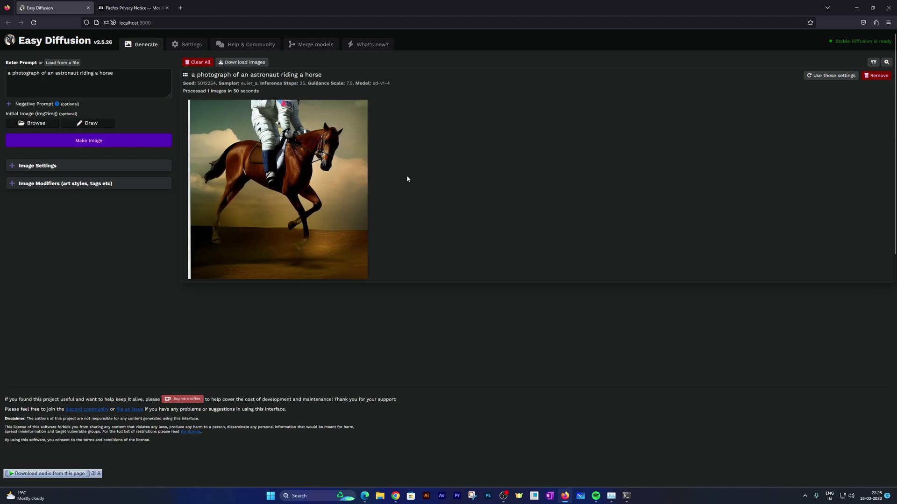
Step: Regenerate with ', make it within frame' appended to the prompt and guidance scale 9.3
{"action": "mouse_move", "coordinate": [284, 175]}
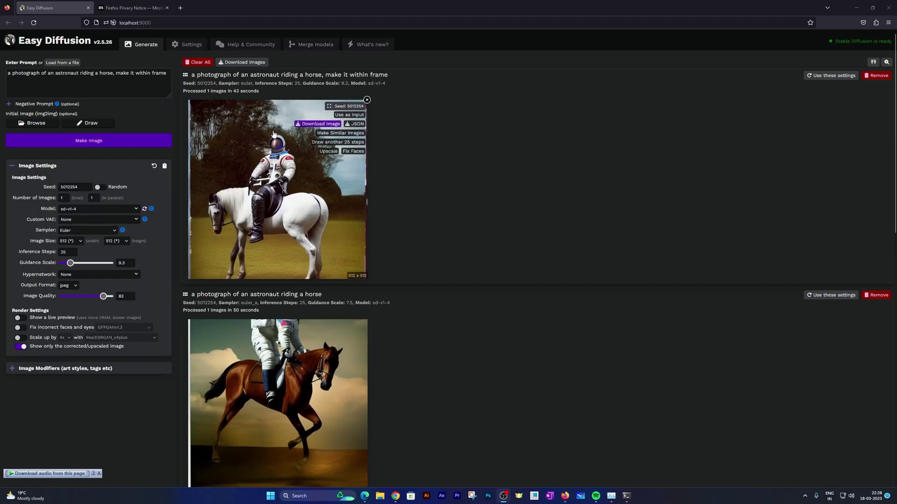
{"action": "left_click_drag", "start_coordinate": [116, 73], "coordinate": [159, 73]}
{"action": "left_click", "coordinate": [116, 73]}
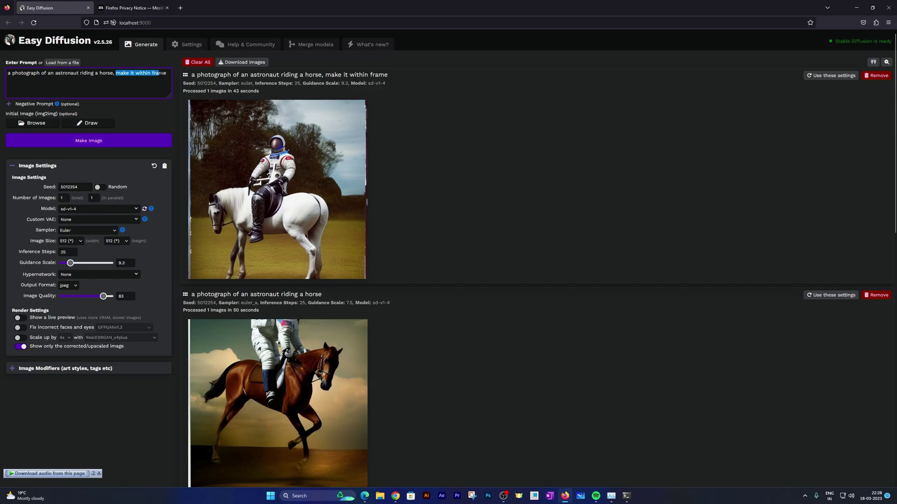
{"action": "left_click", "coordinate": [411, 148]}
{"action": "mouse_move", "coordinate": [283, 157]}
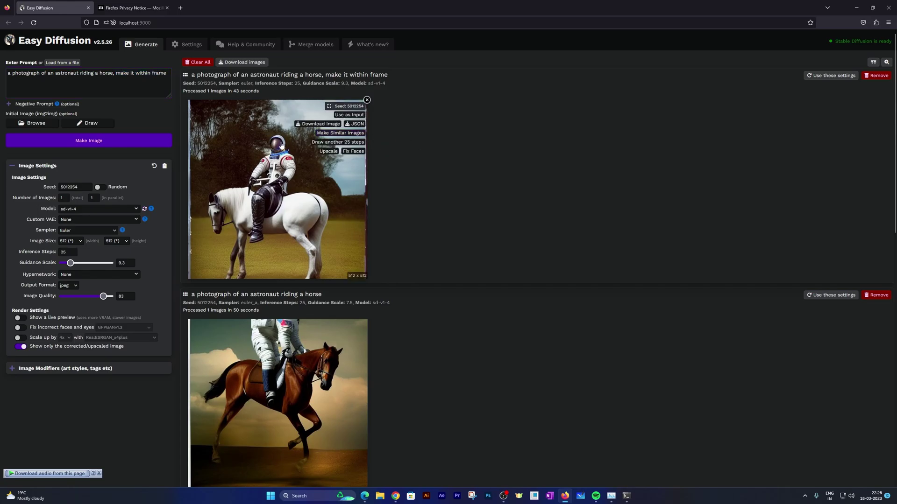